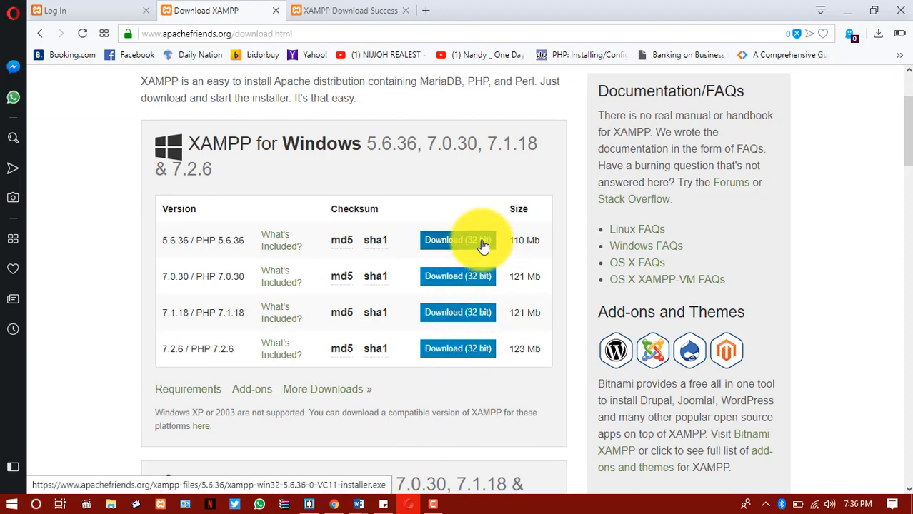
scroll(493, 346, down, 1)
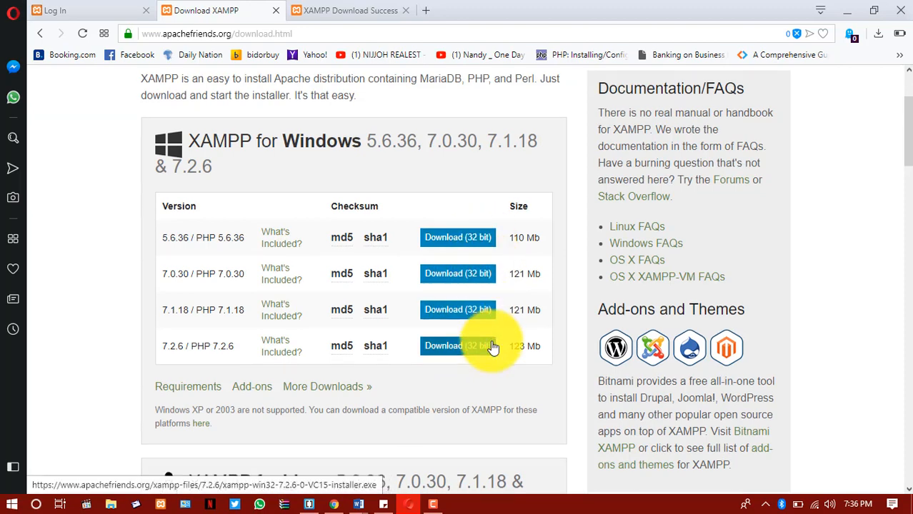
scroll(493, 347, up, 1)
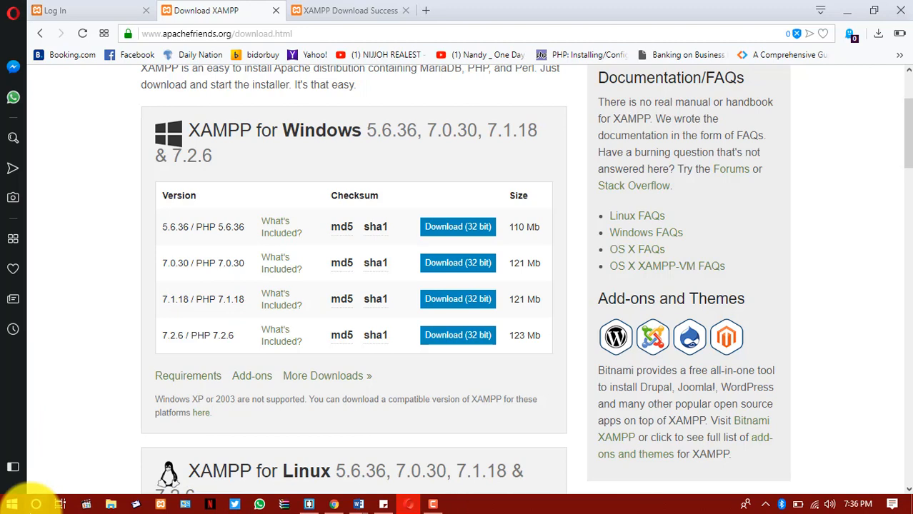
Launch the XAMPP Control Panel and start its Apache and MySQL modules.
click(36, 502)
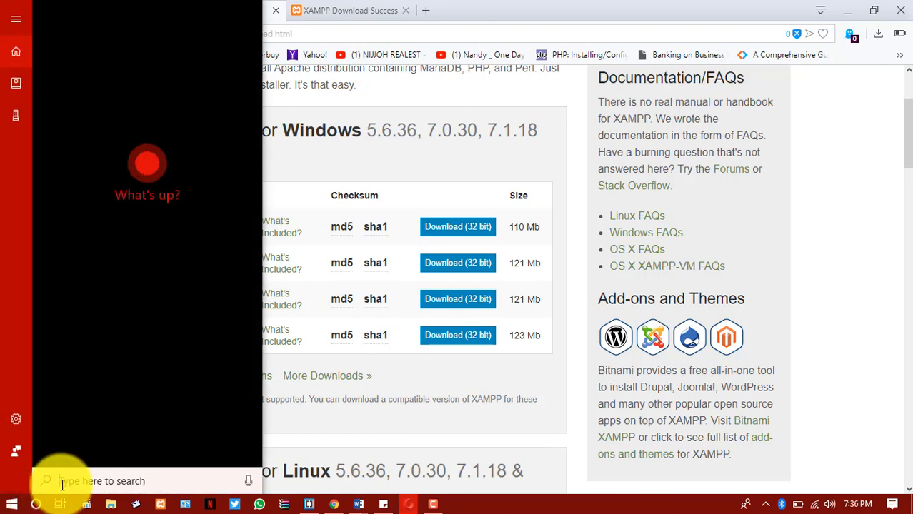
text(xam)
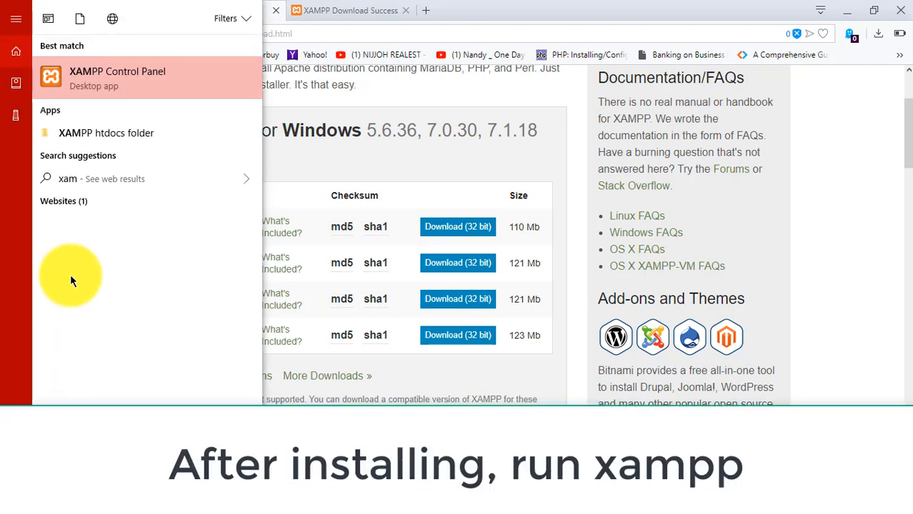
click(109, 82)
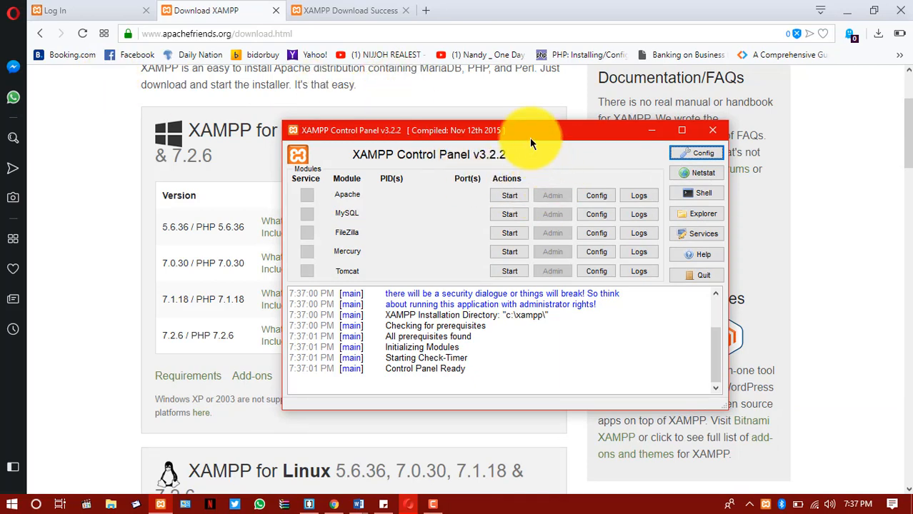
mouse_move(529, 137)
mouse_down()
mouse_move(513, 138)
mouse_move(529, 147)
mouse_move(528, 135)
mouse_move(517, 145)
mouse_move(516, 134)
mouse_up()
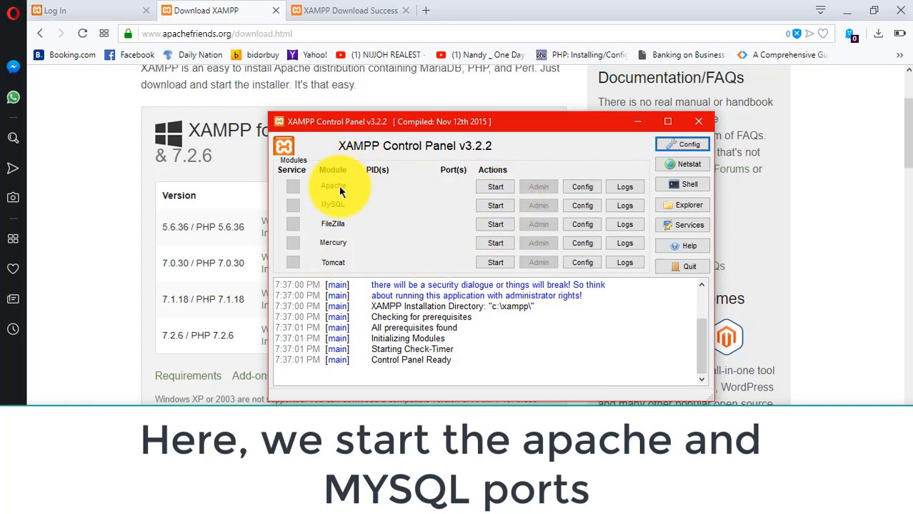
click(494, 188)
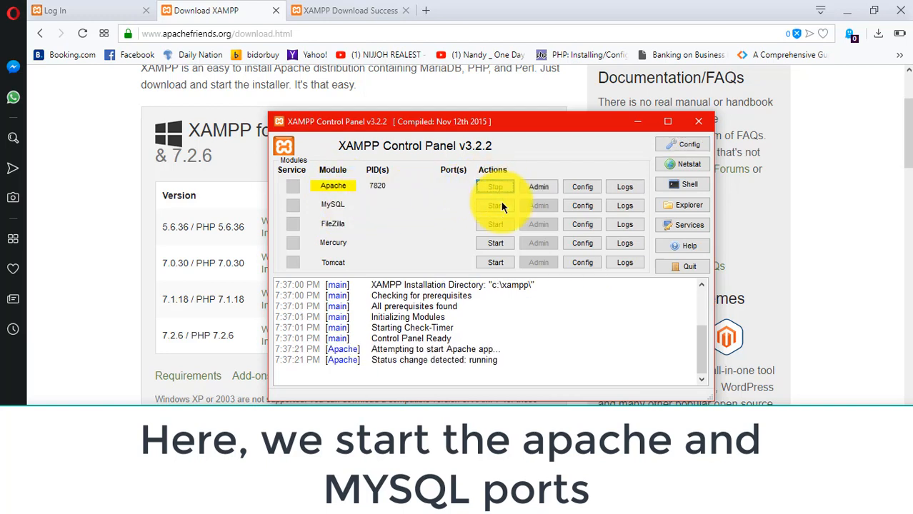
click(504, 206)
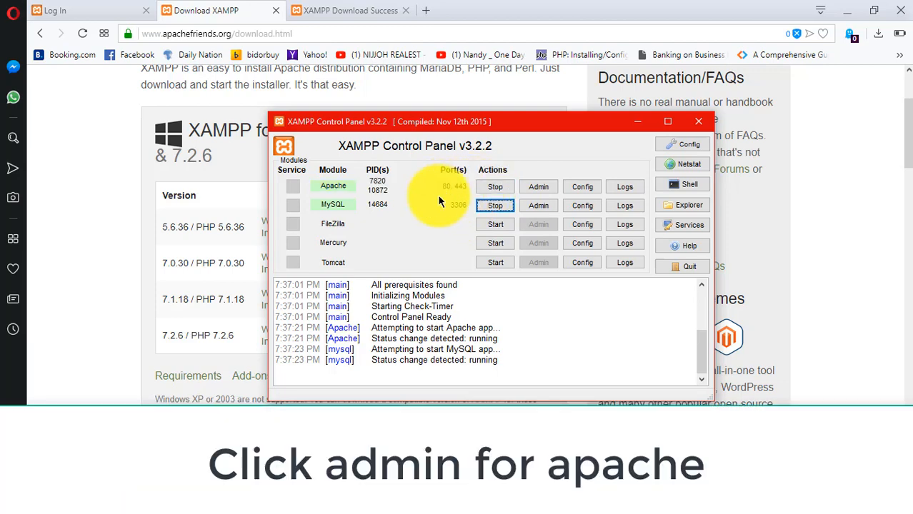
Open phpMyAdmin from the Apache module's admin dashboard and create a new database named project1.
click(537, 190)
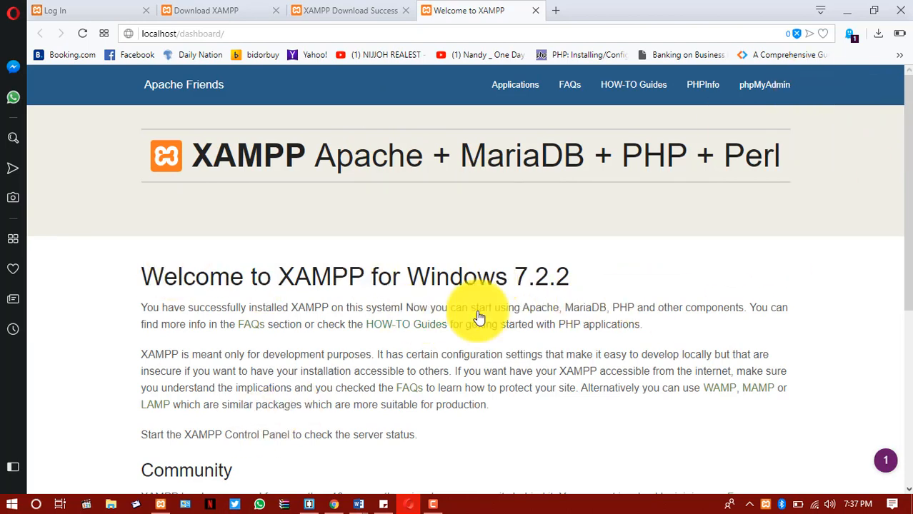
click(765, 96)
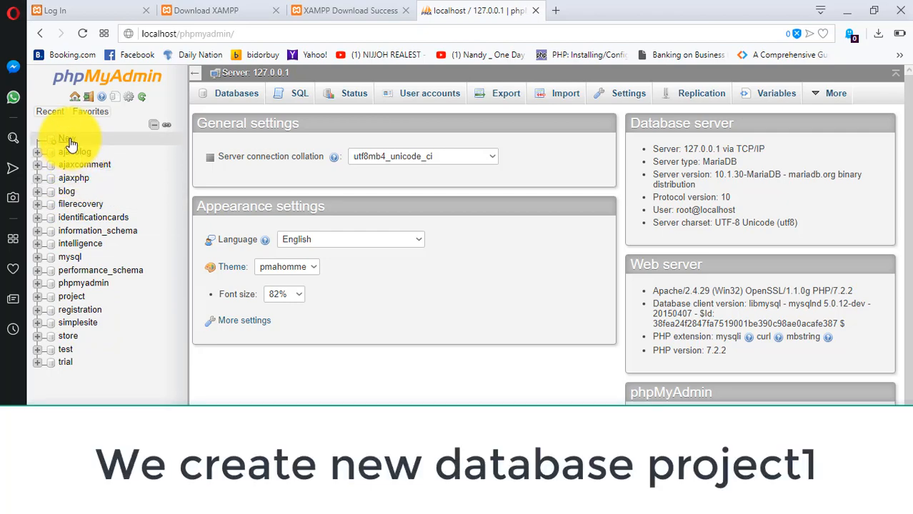
click(70, 143)
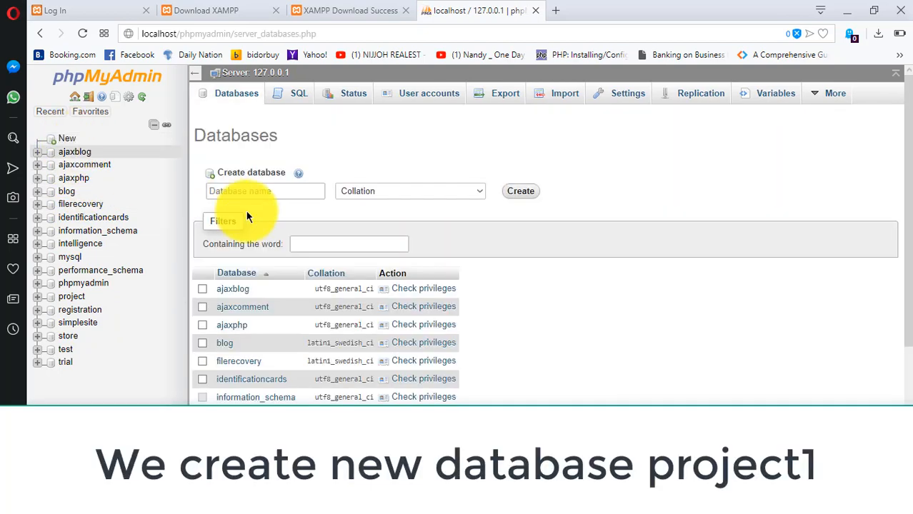
click(253, 196)
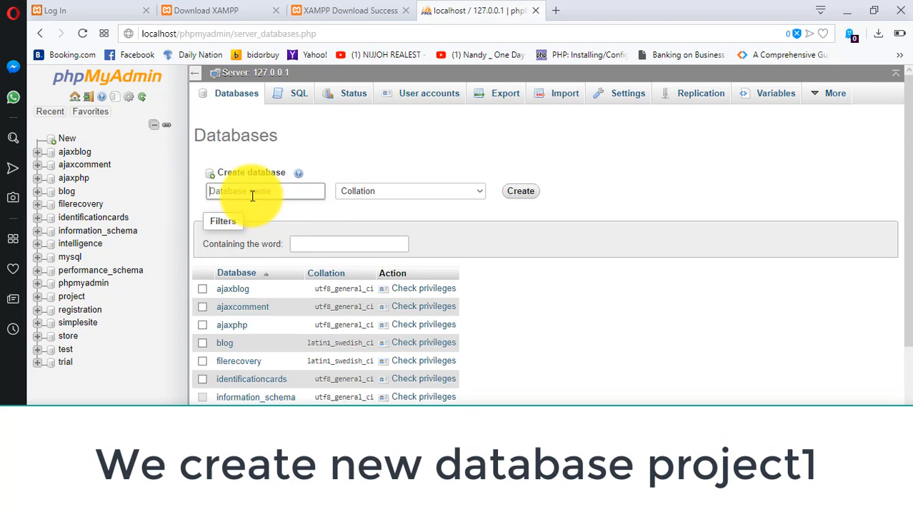
text(pro)
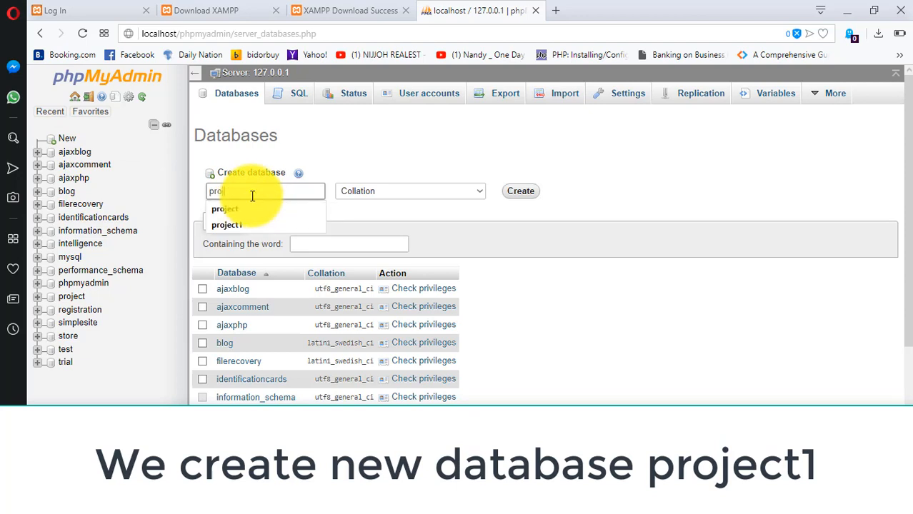
text(ject1)
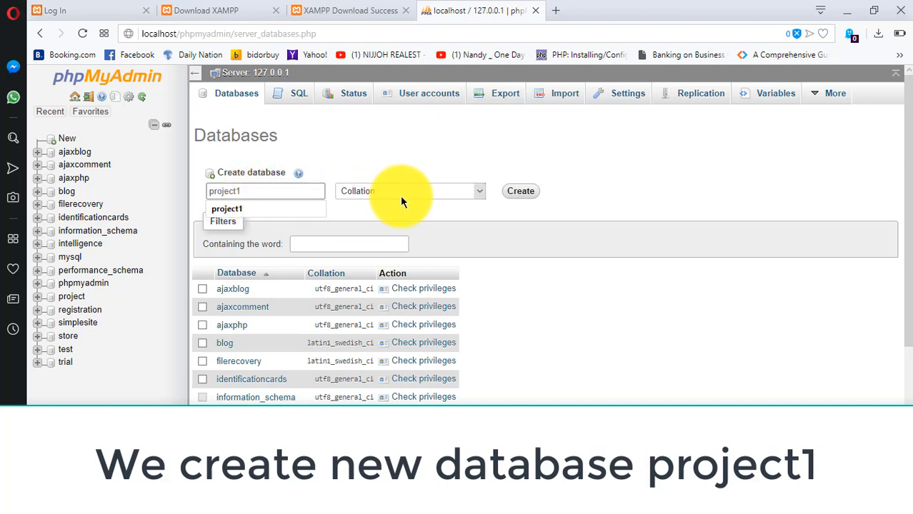
click(507, 194)
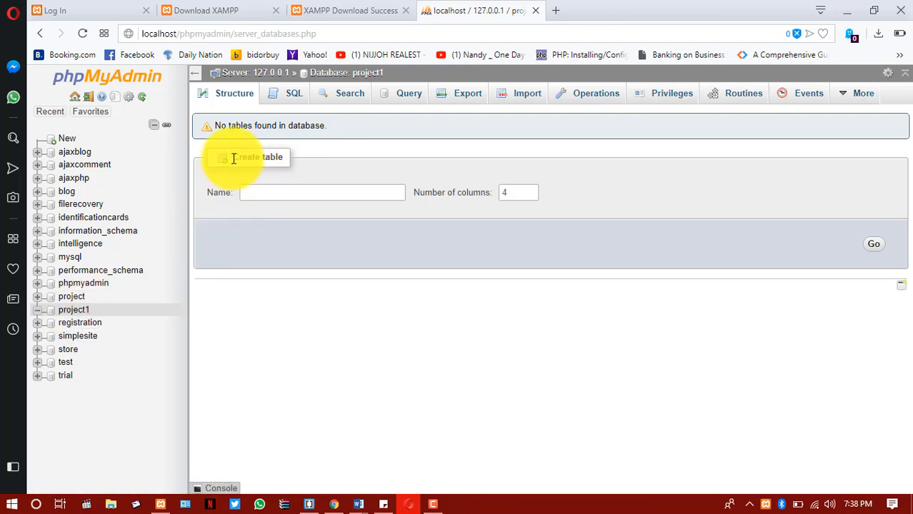
Create a table named users with 4 columns in the project1 database.
drag(233, 160, 301, 162)
click(300, 159)
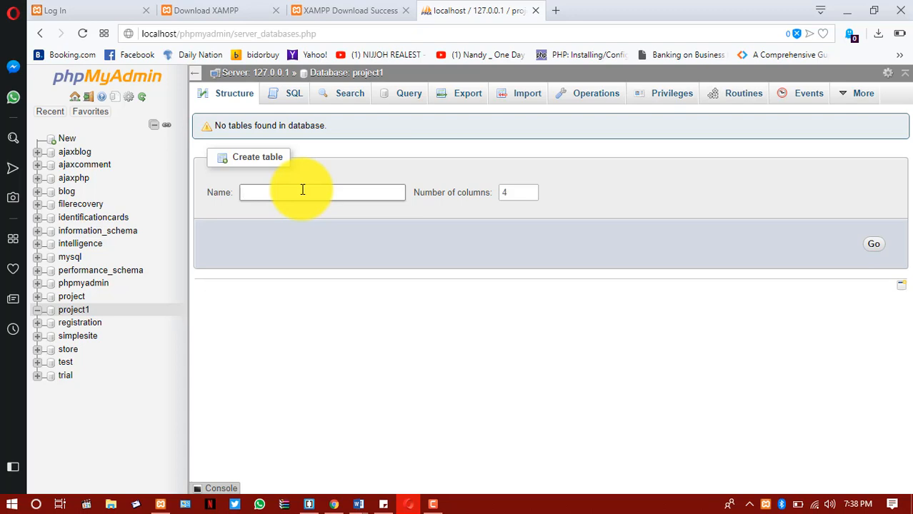
text(users)
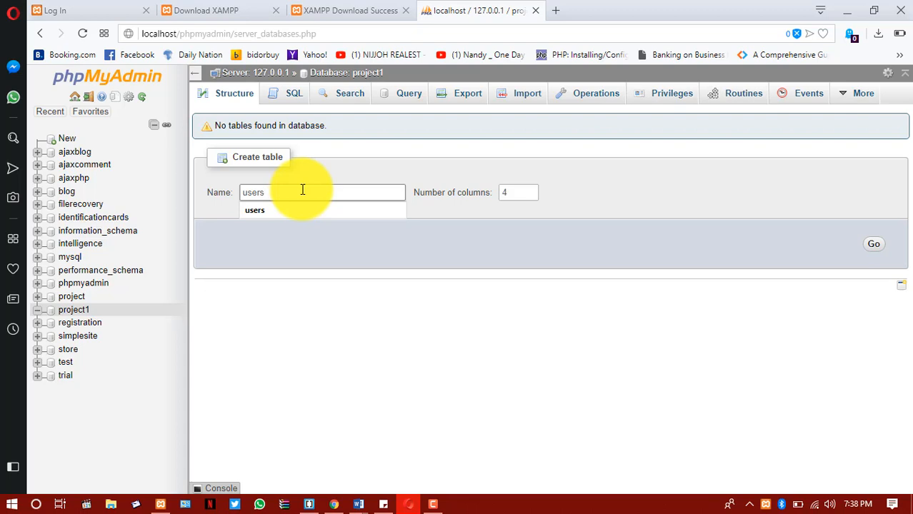
click(516, 194)
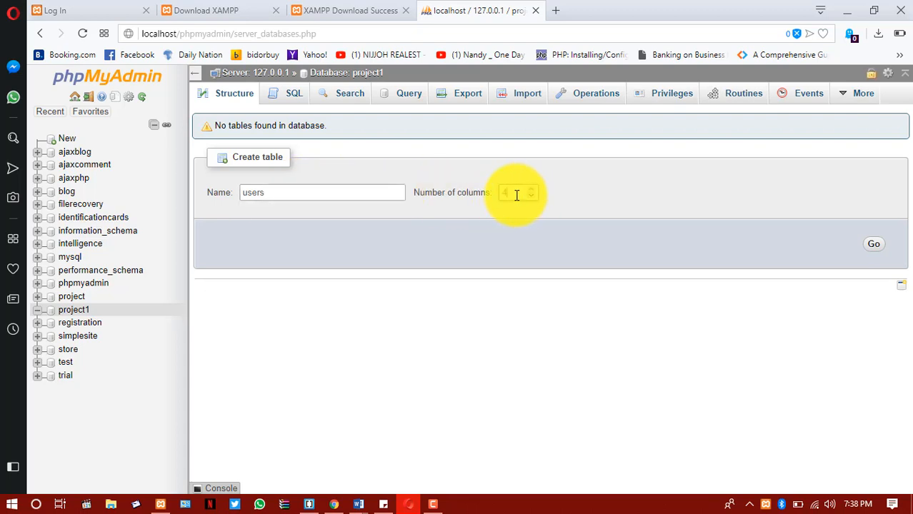
click(874, 247)
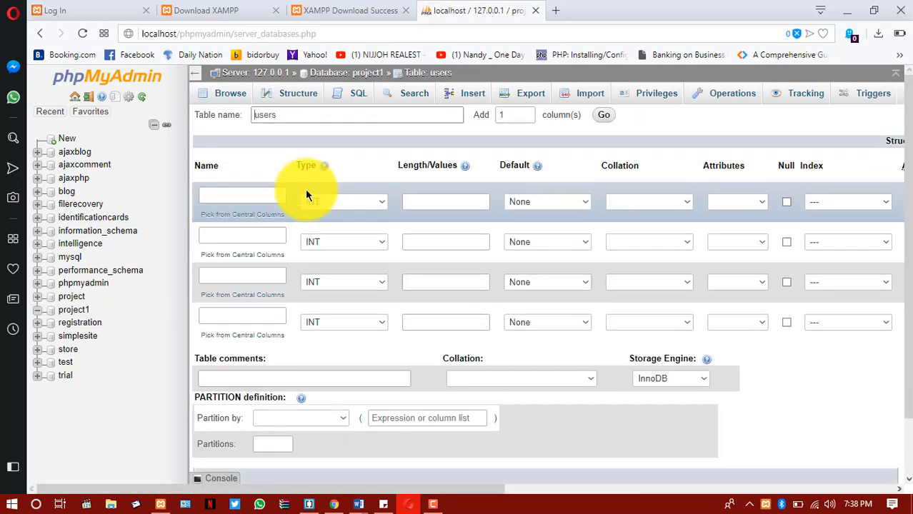
Name the four columns of the users table id, username, email and password.
click(259, 200)
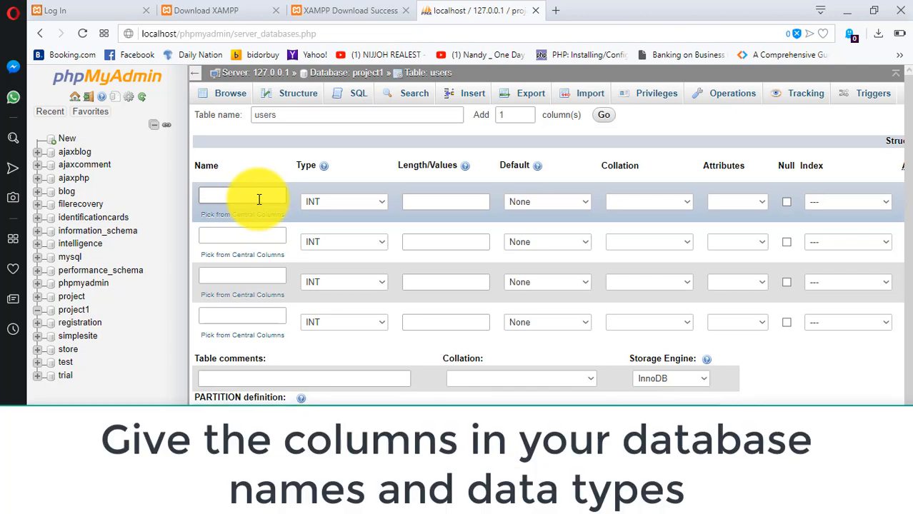
text(id)
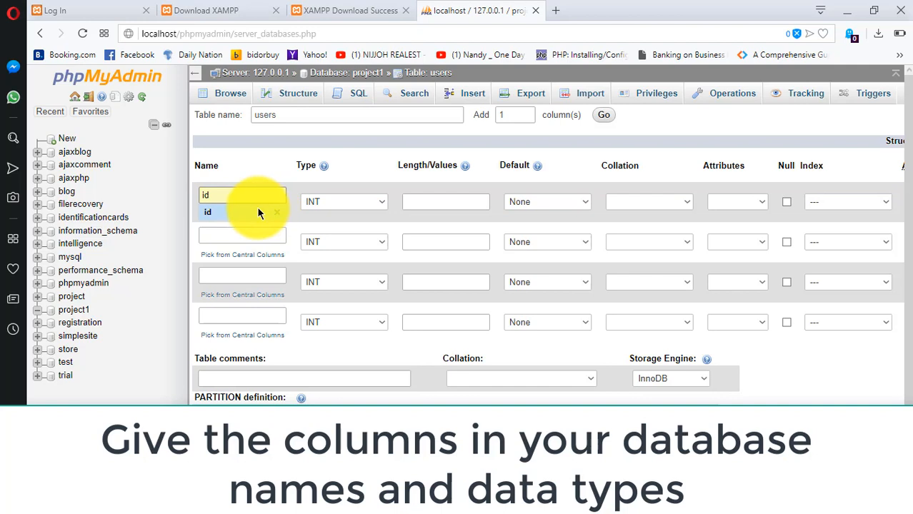
click(254, 211)
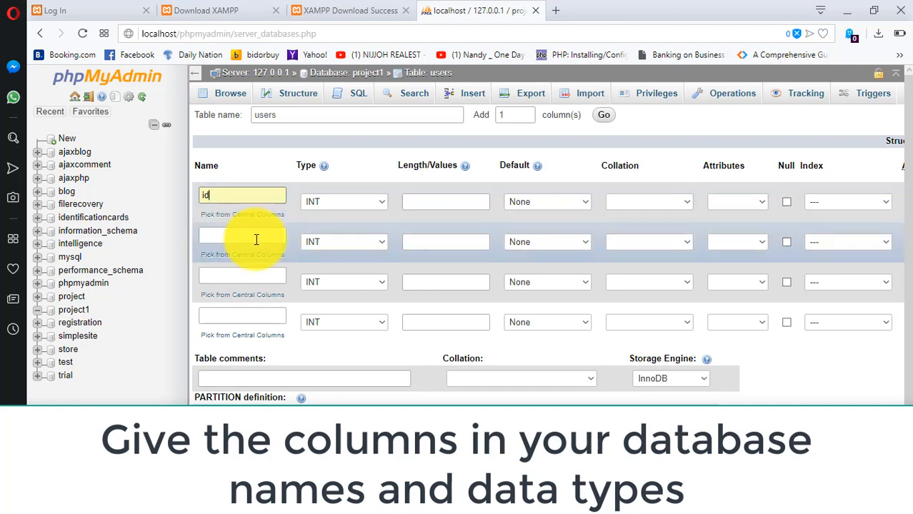
click(255, 239)
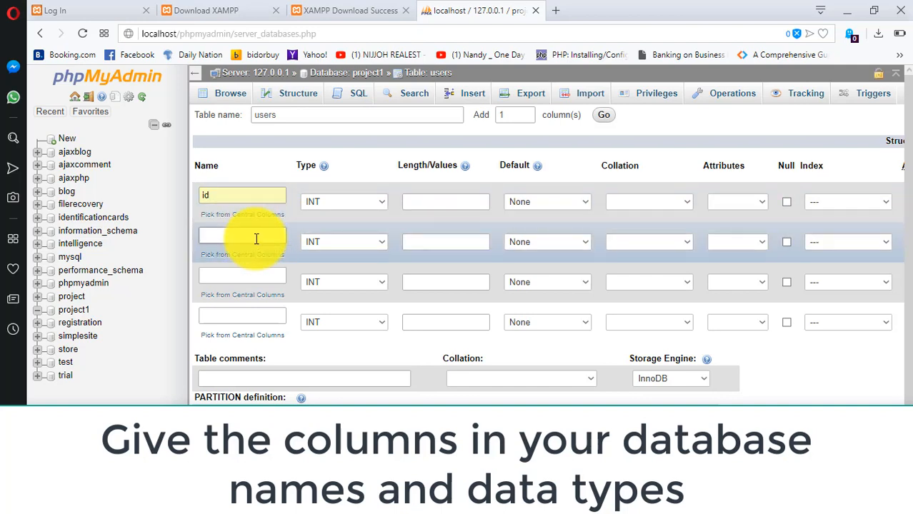
text(username)
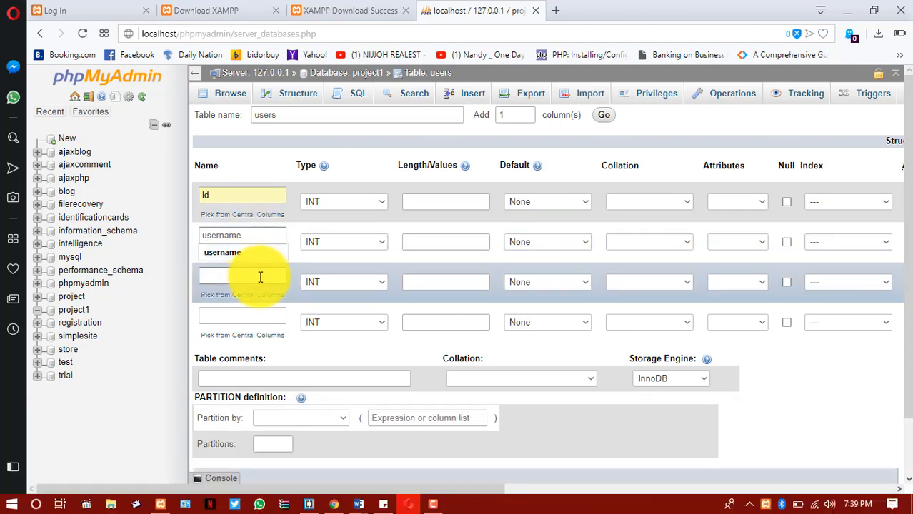
click(260, 277)
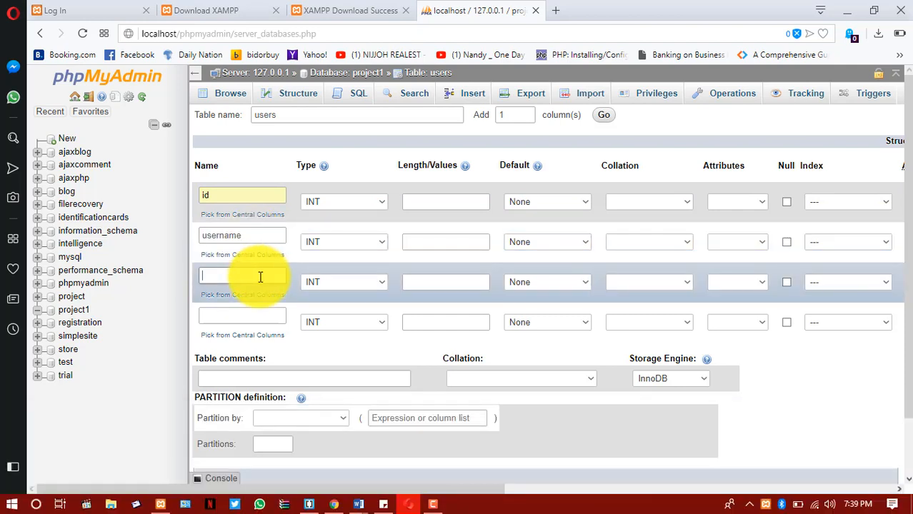
text(emai)
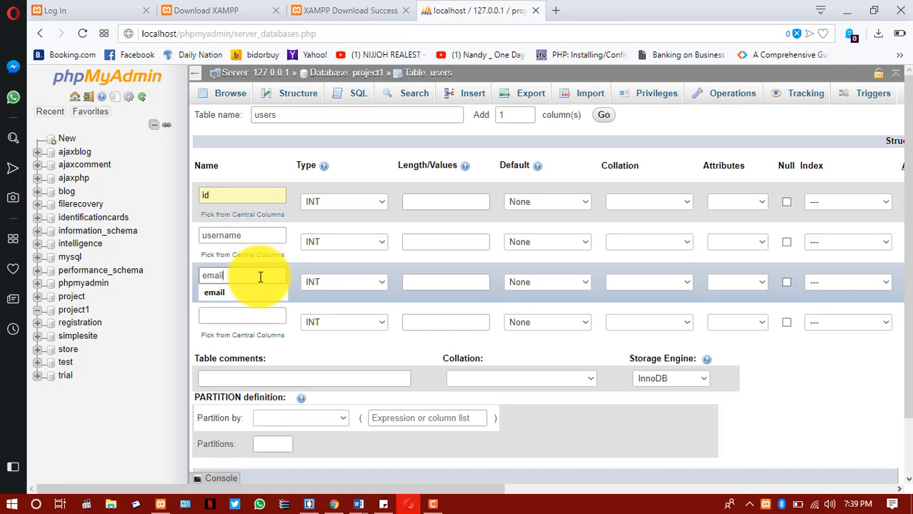
text(l)
click(263, 315)
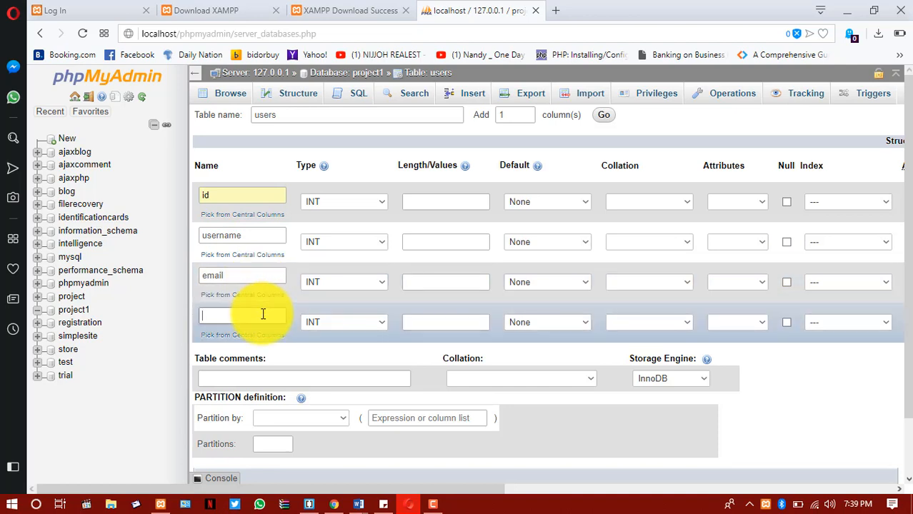
text(passwo)
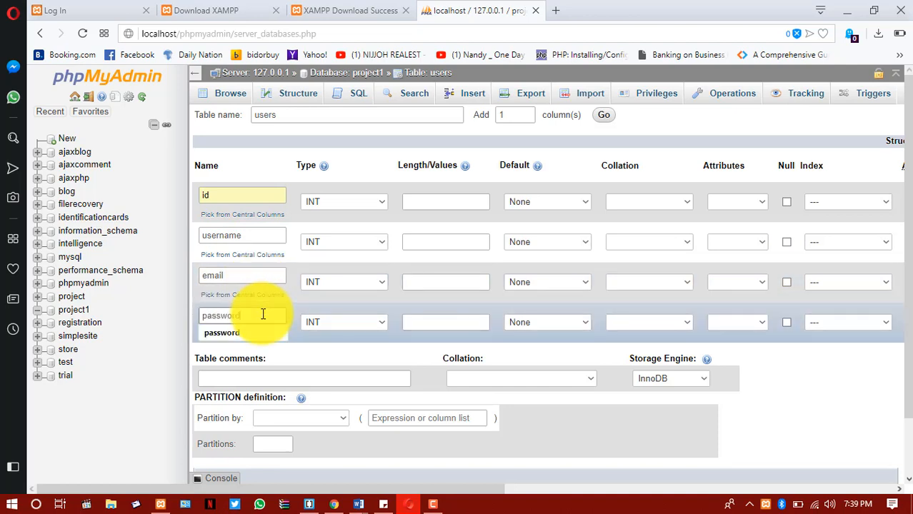
text(rd)
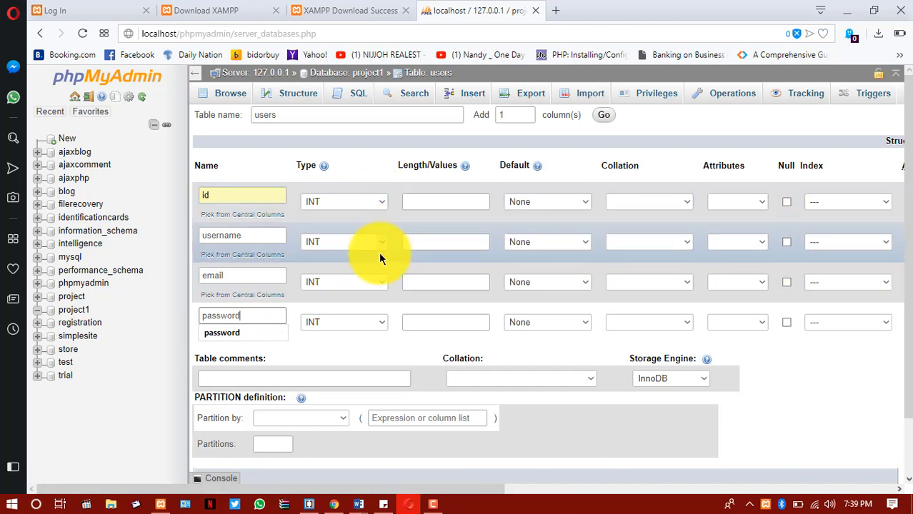
Set the id column's length to 11 and make it an auto-increment column with a PRIMARY index.
click(260, 196)
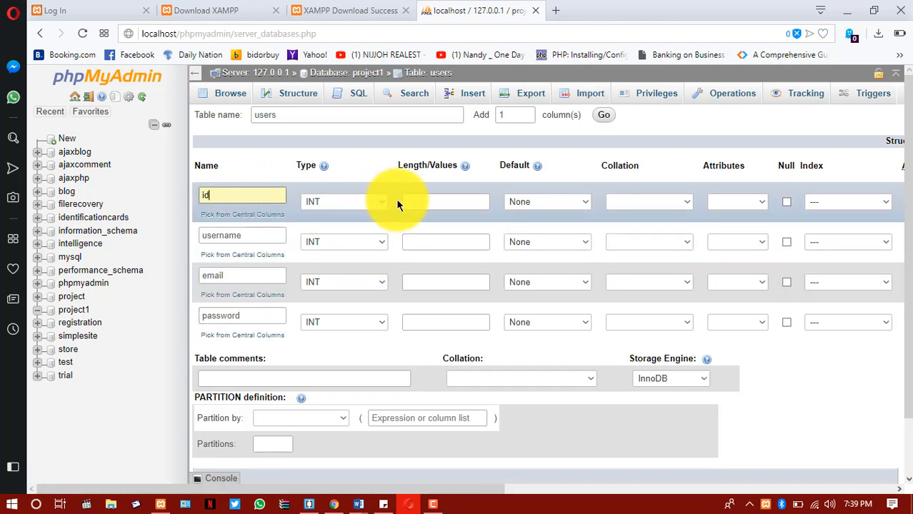
click(415, 201)
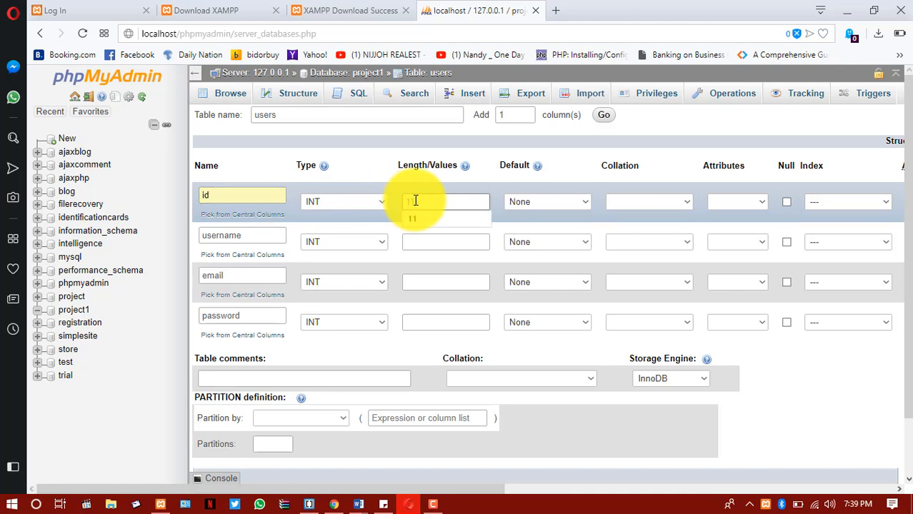
text(11)
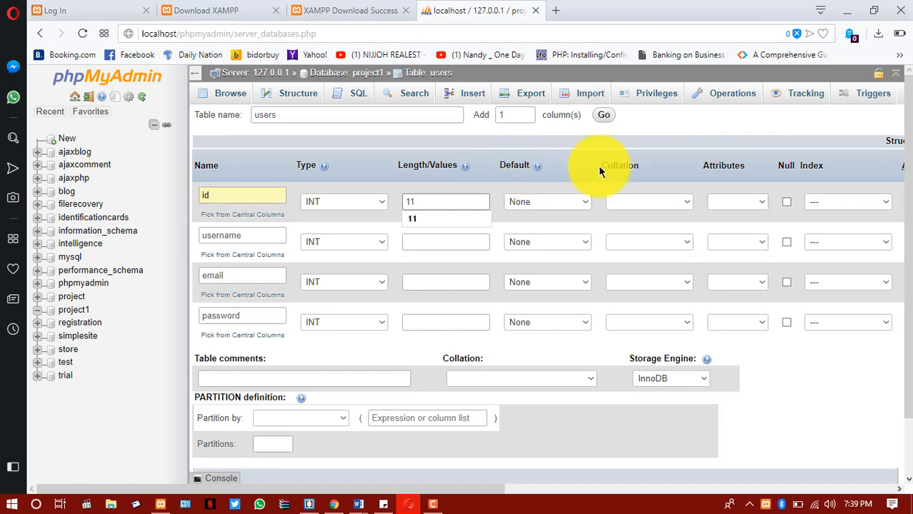
scroll(857, 211, right, 5)
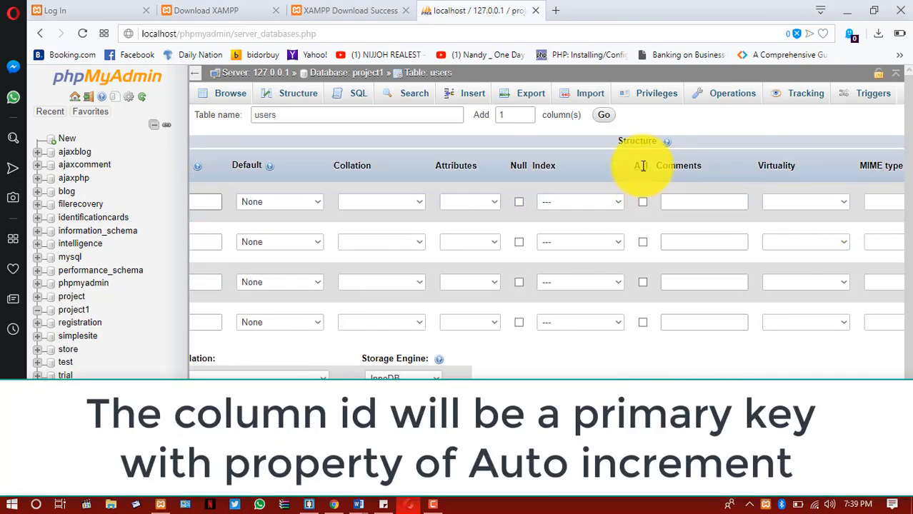
click(642, 203)
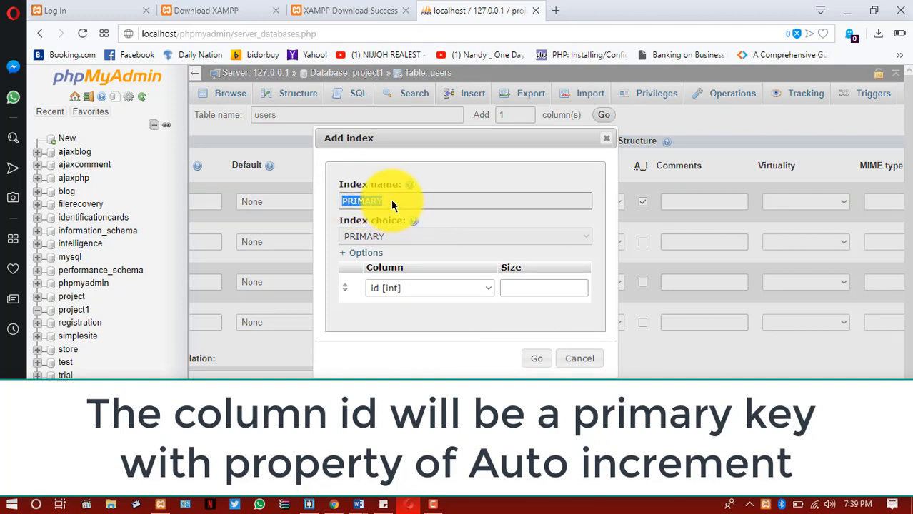
click(527, 364)
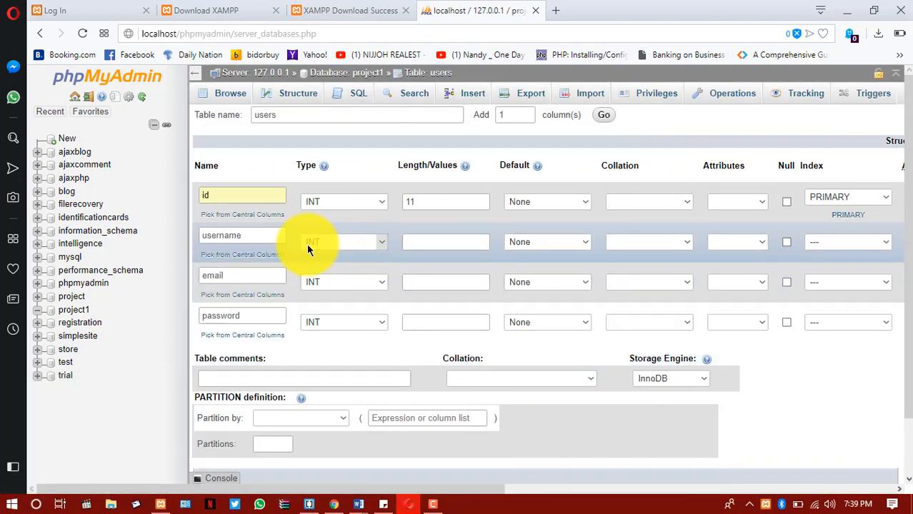
Set the username column's type to VARCHAR with a length of 100.
click(378, 243)
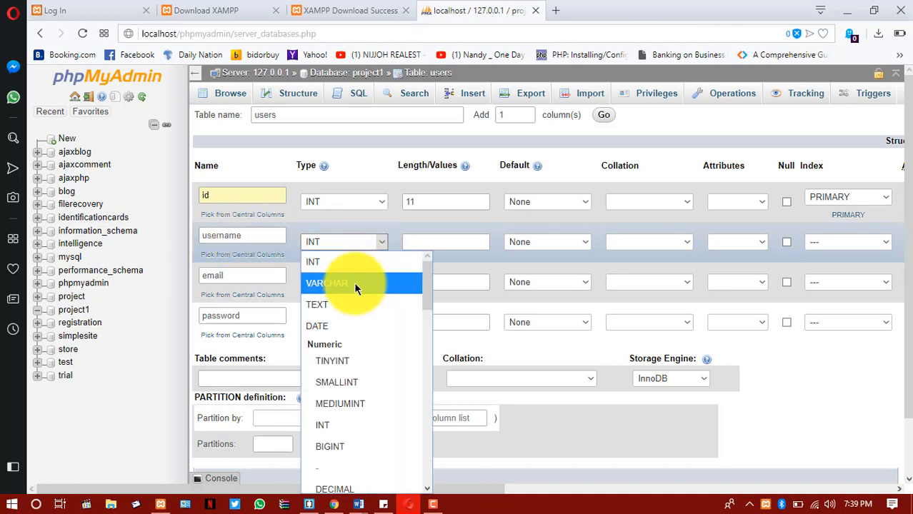
click(354, 283)
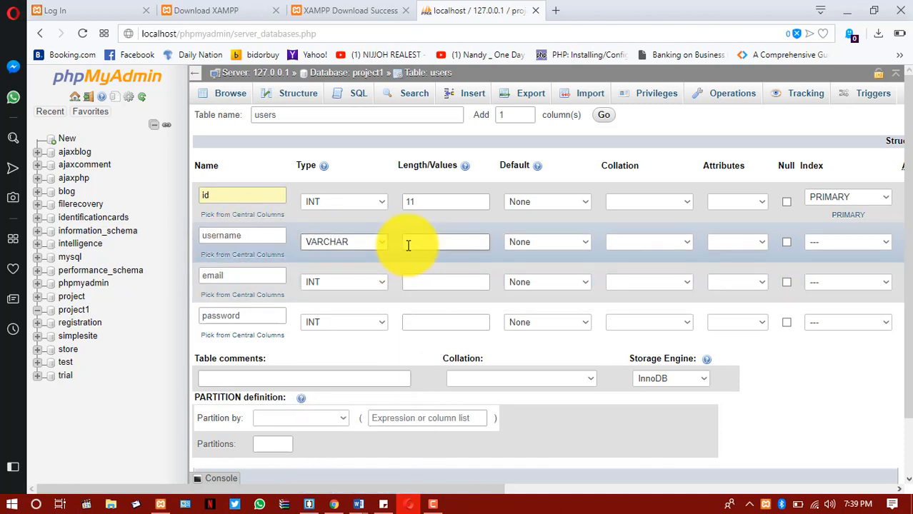
click(408, 243)
click(408, 244)
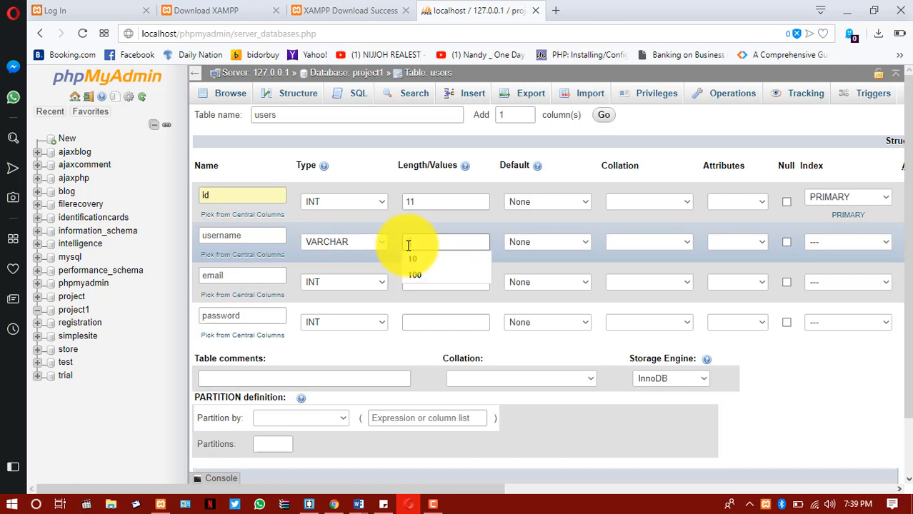
text(100)
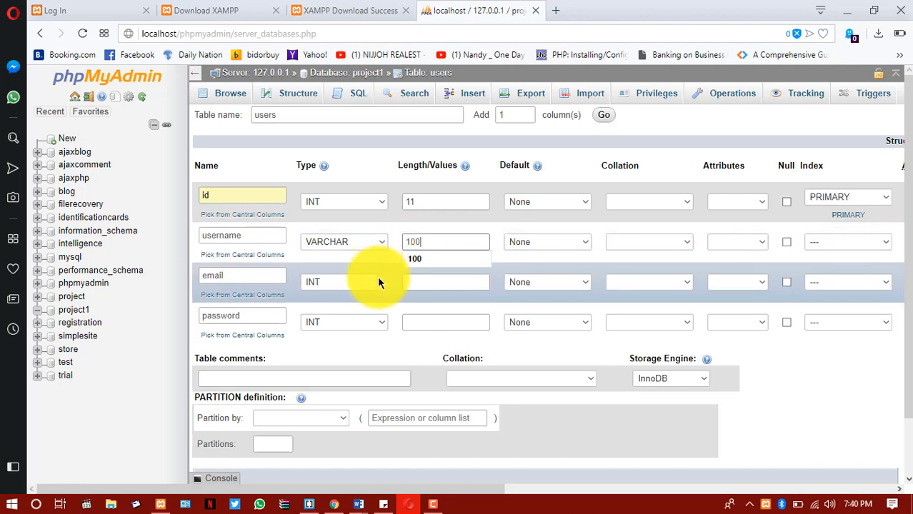
Set the email column's type to VARCHAR with a length of 100.
click(379, 282)
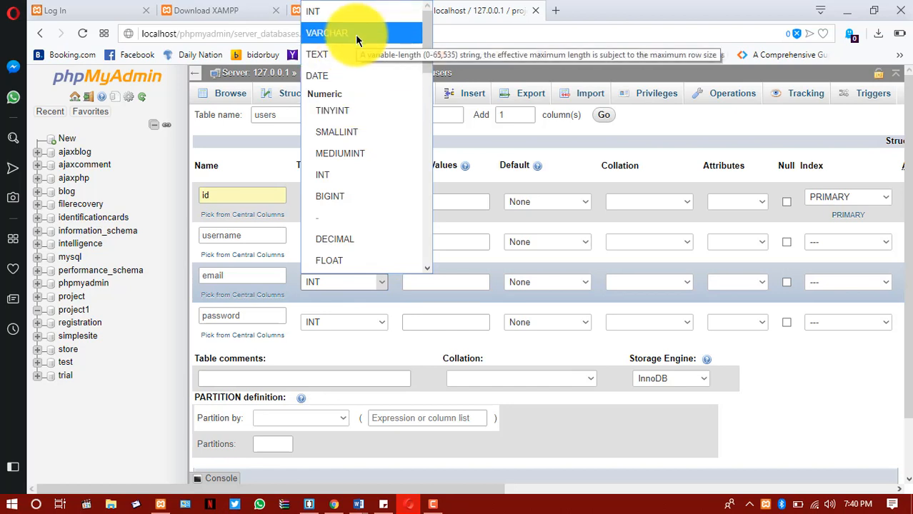
click(355, 34)
click(427, 285)
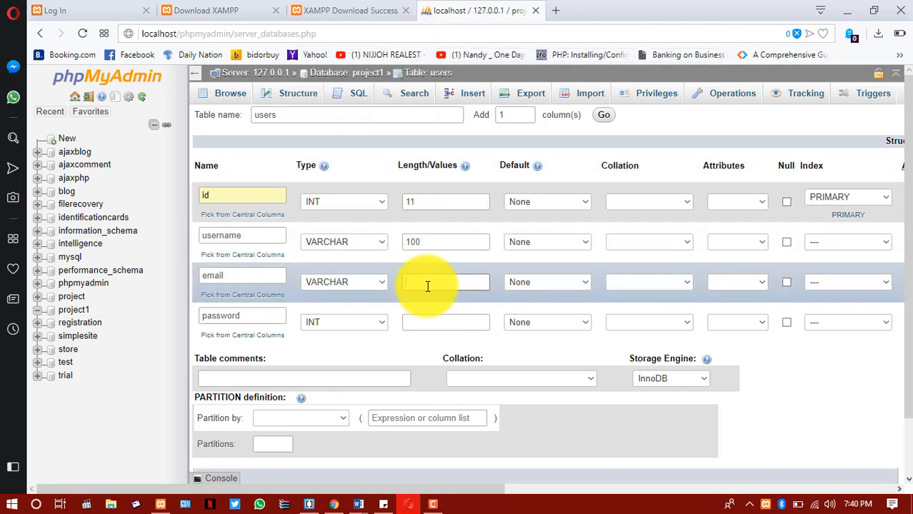
text(100)
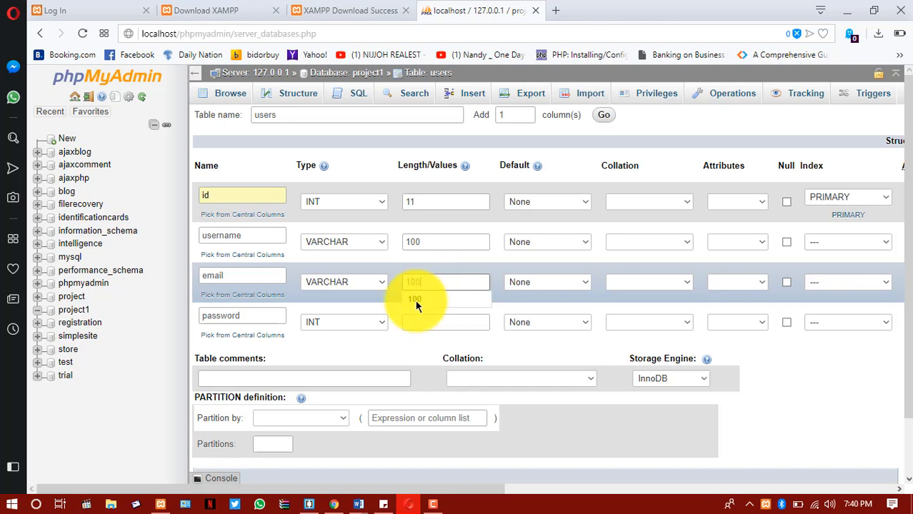
Set the password column's type to VARCHAR with a length of 100 and save the users table.
click(382, 320)
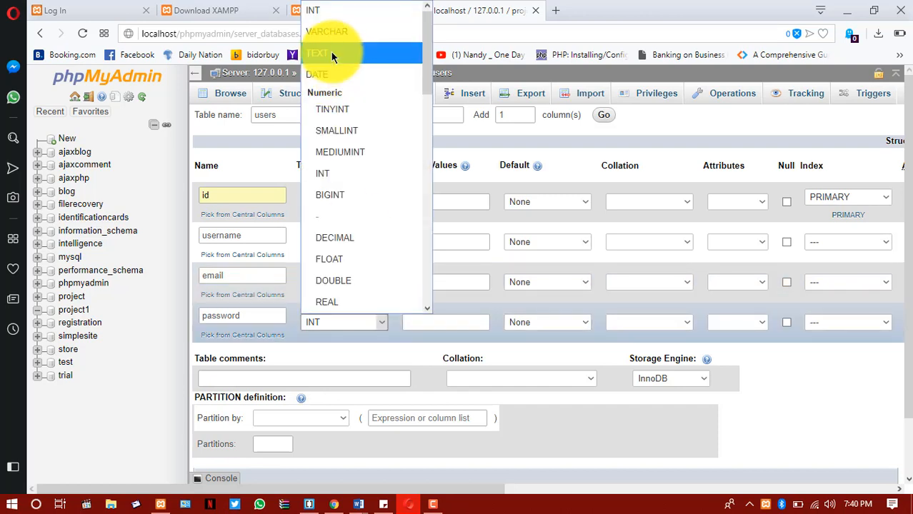
click(331, 31)
click(423, 322)
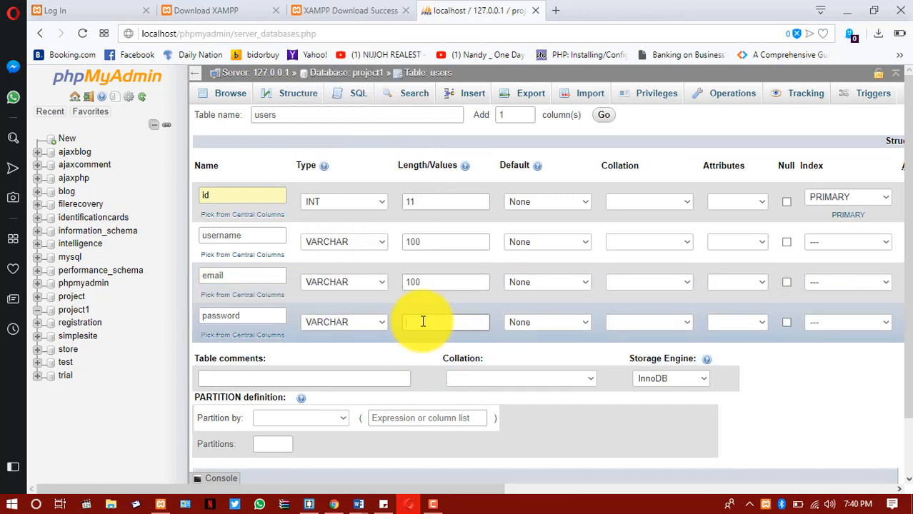
text(100)
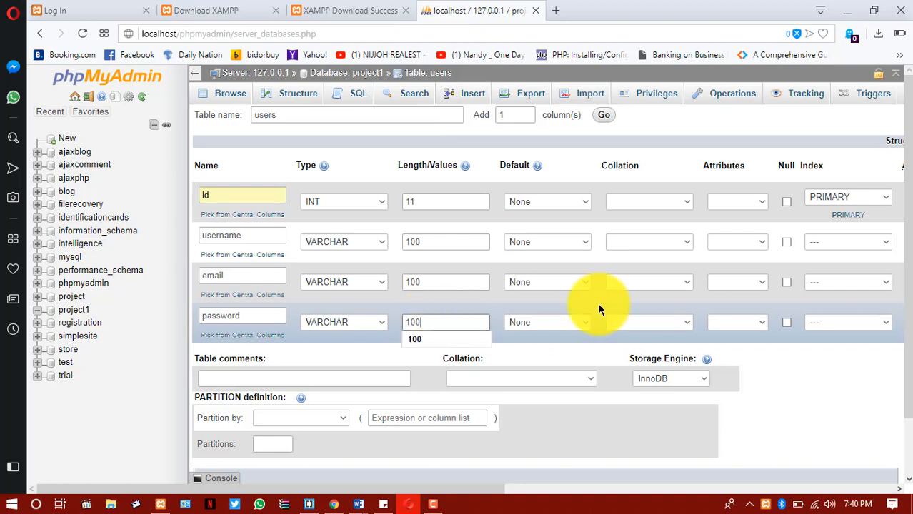
scroll(453, 360, down, 1)
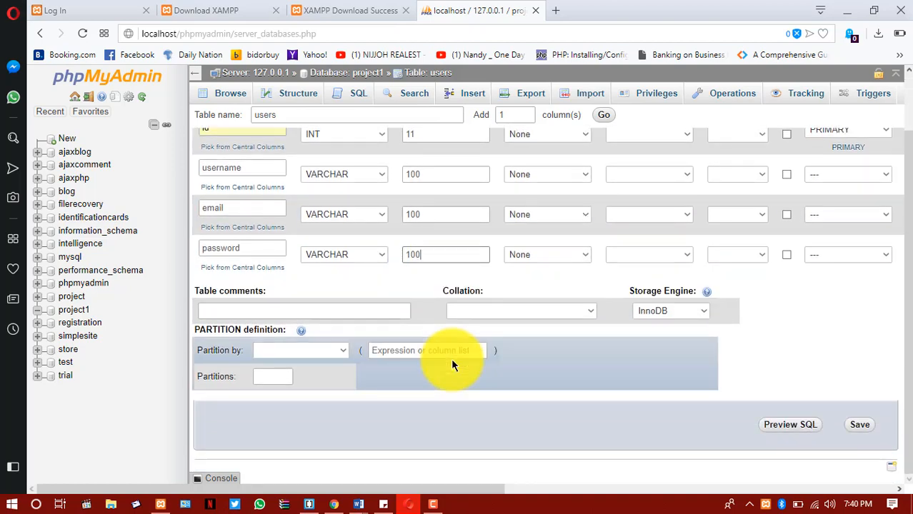
click(860, 429)
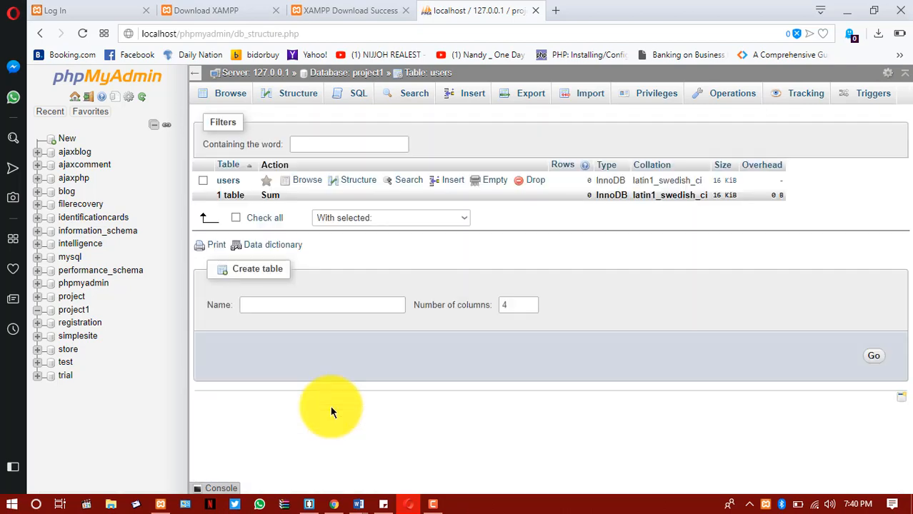
Review the users table's column structure and browse its records.
click(300, 94)
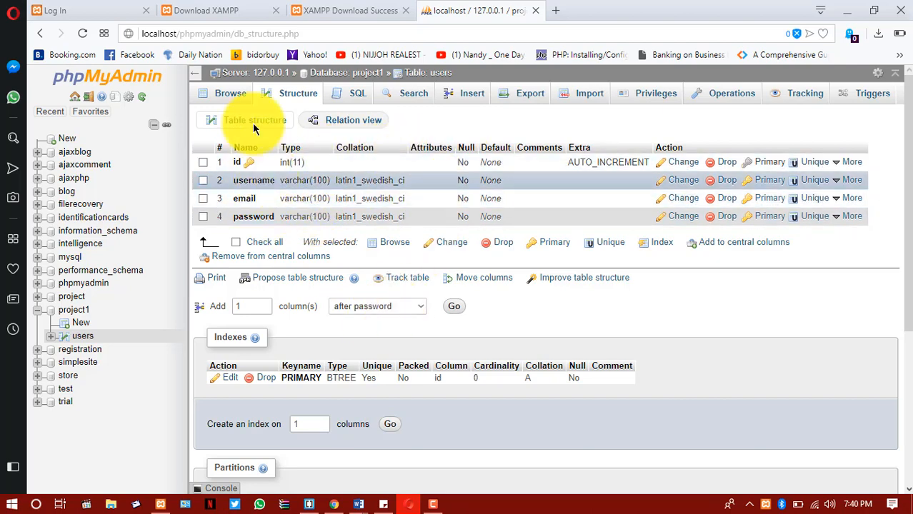
click(236, 104)
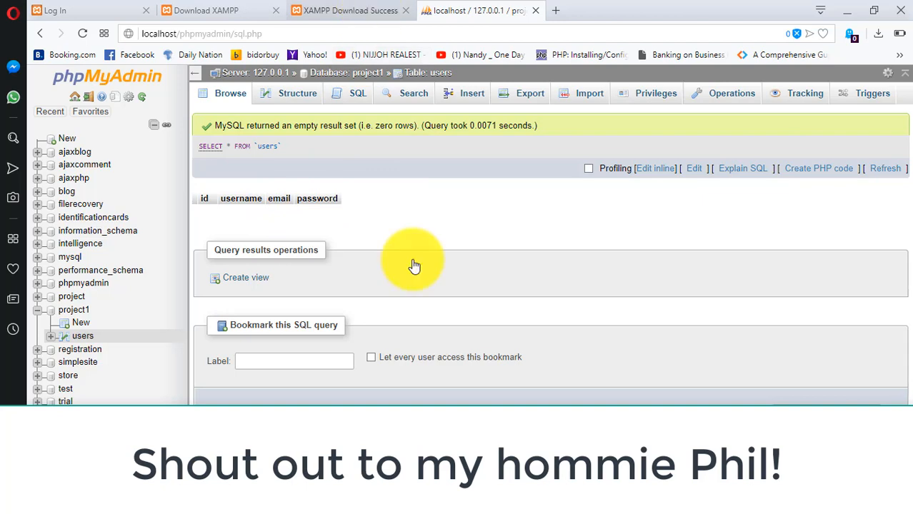
click(736, 501)
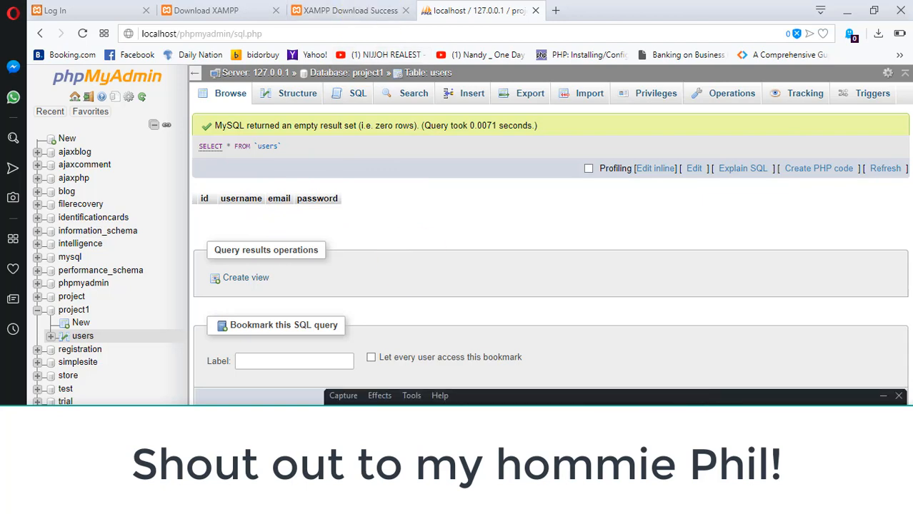